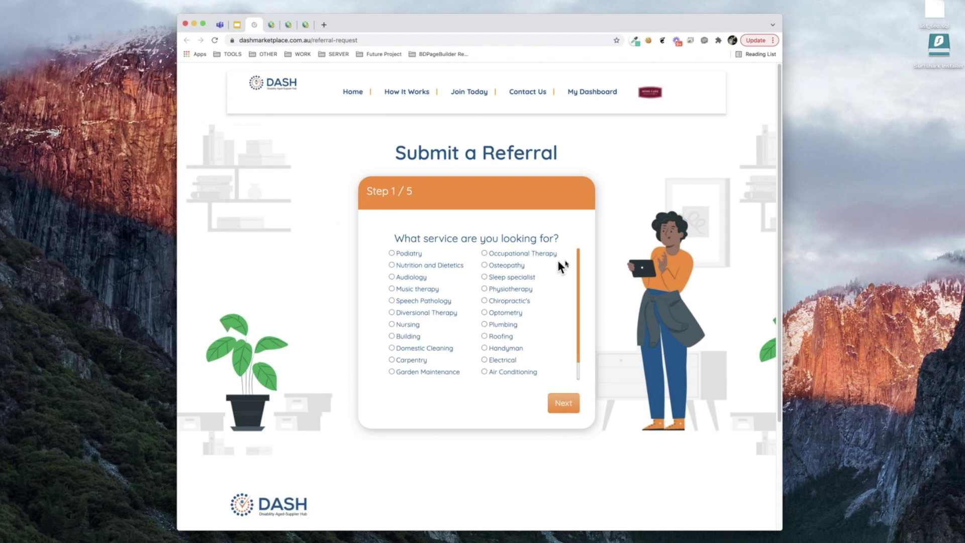
# Step: Choose Physiotherapy, client location Sydney NSW, and My Mobile Physio as the supplier
pyautogui.click(485, 289)
pyautogui.click(566, 404)
pyautogui.click(472, 239)
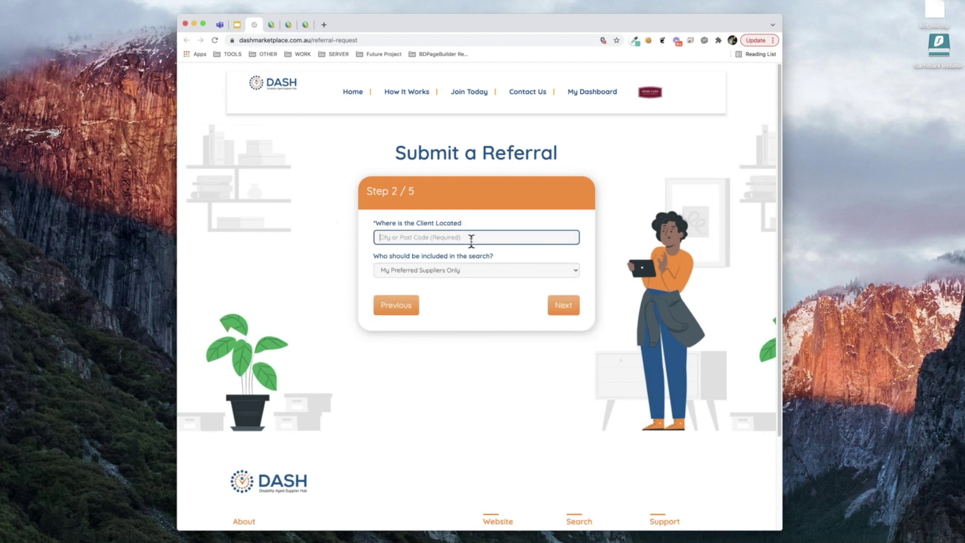
pyautogui.write('Sydn')
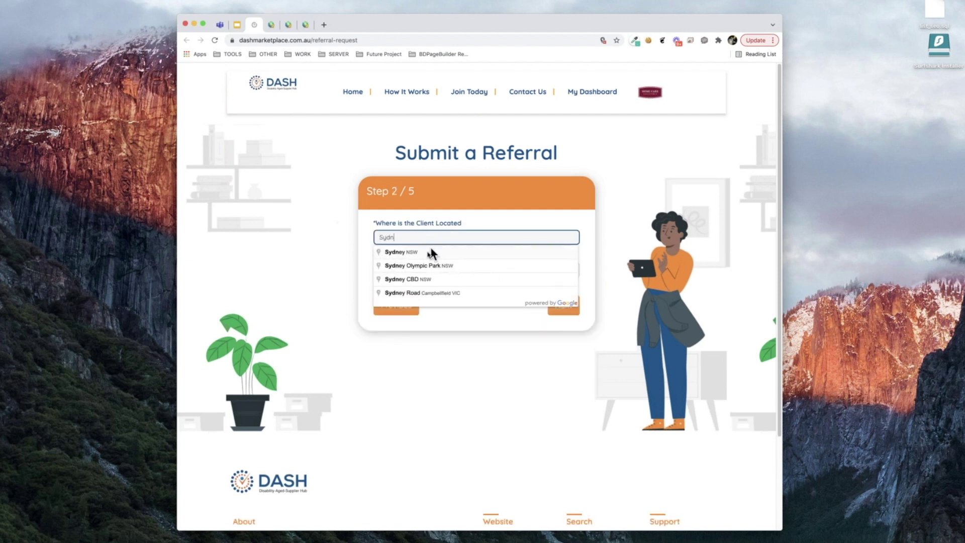
pyautogui.click(430, 251)
pyautogui.click(564, 305)
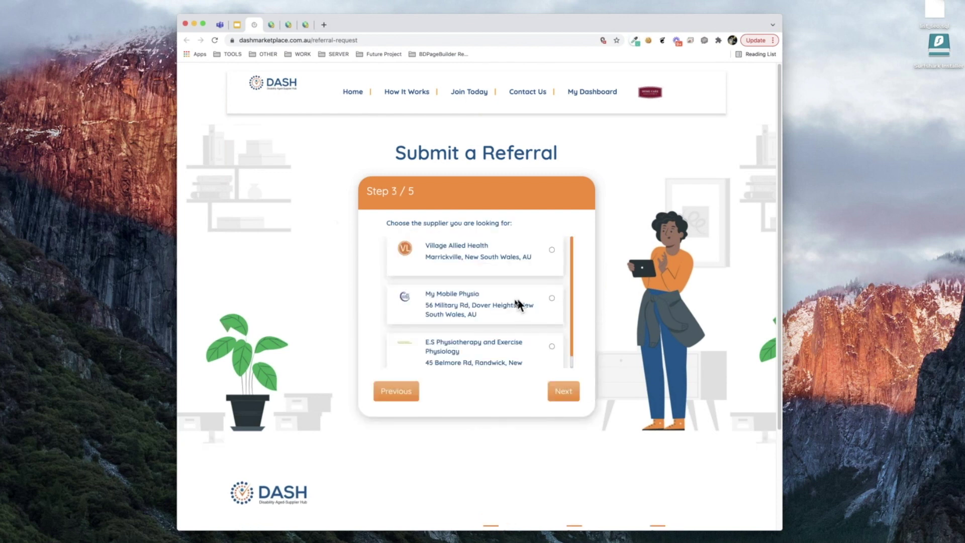
pyautogui.click(552, 298)
pyautogui.click(564, 392)
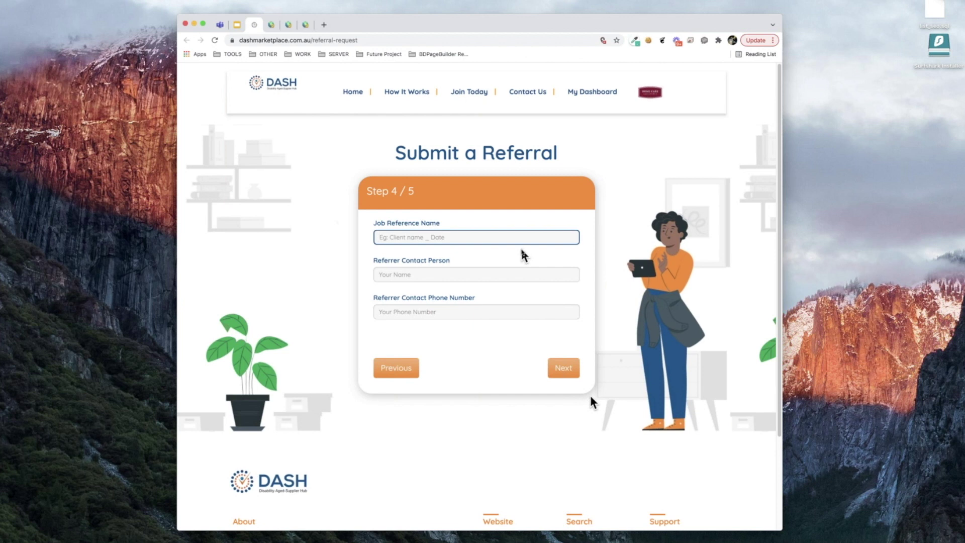
# Step: Enter the referrer's name, contact person and phone number, then continue to the final step
pyautogui.write('Jason')
pyautogui.click(461, 275)
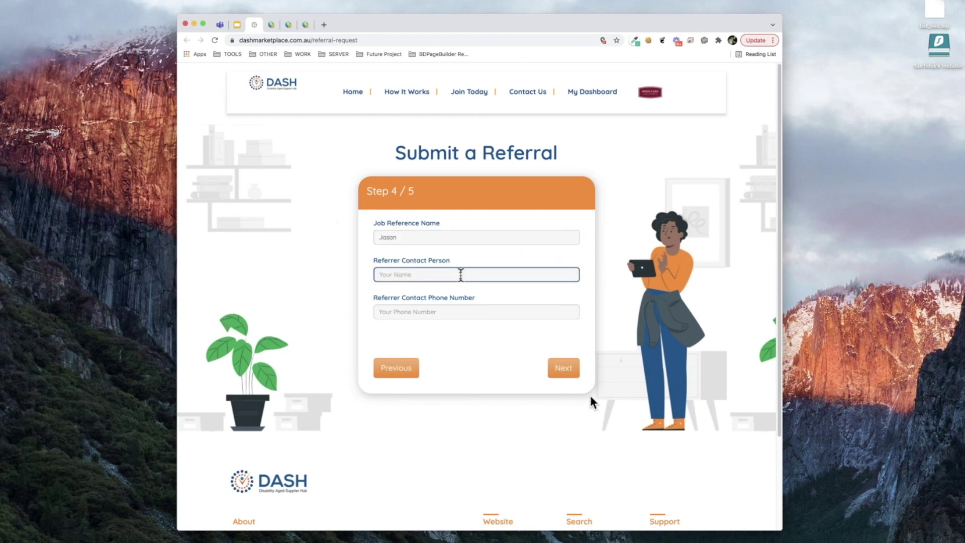
pyautogui.write('Gabe')
pyautogui.click(489, 310)
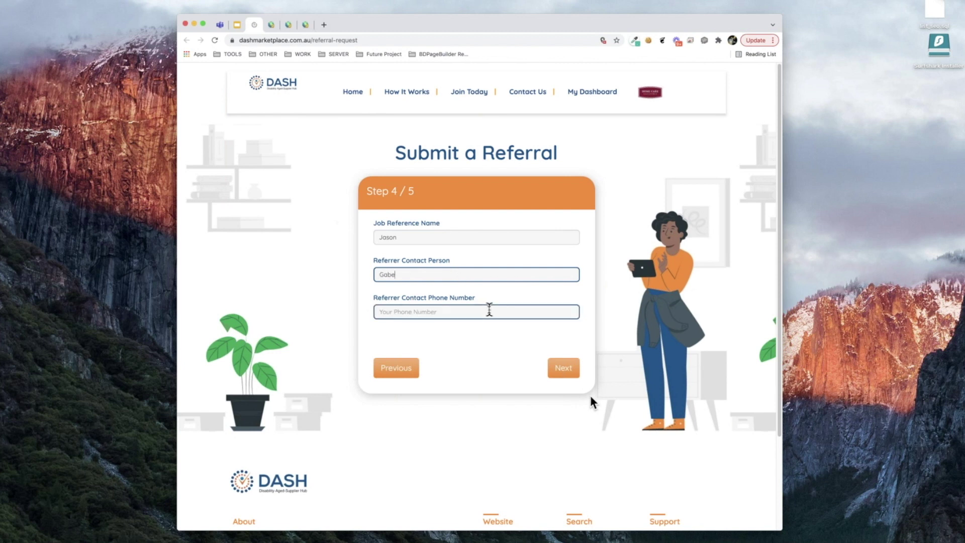
pyautogui.click(489, 311)
pyautogui.write('545454545')
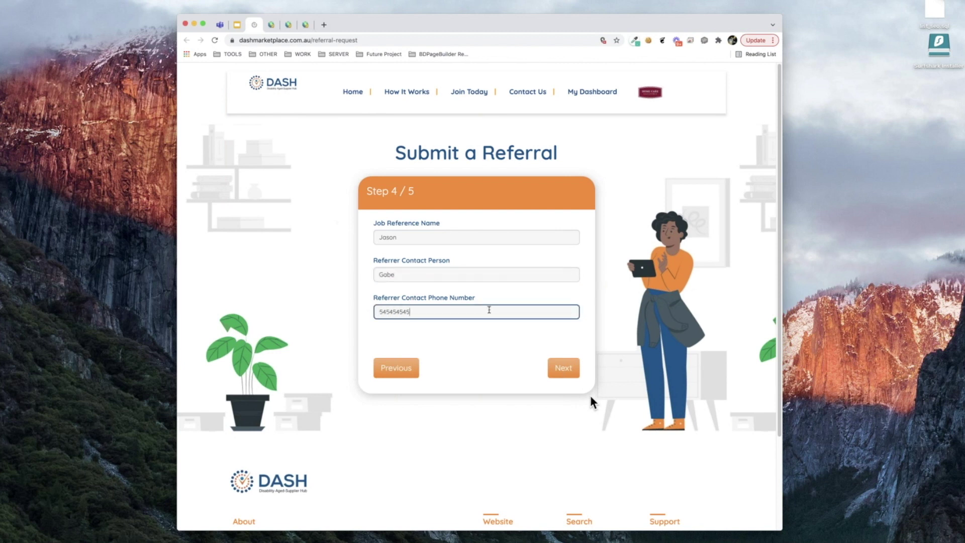
pyautogui.click(568, 363)
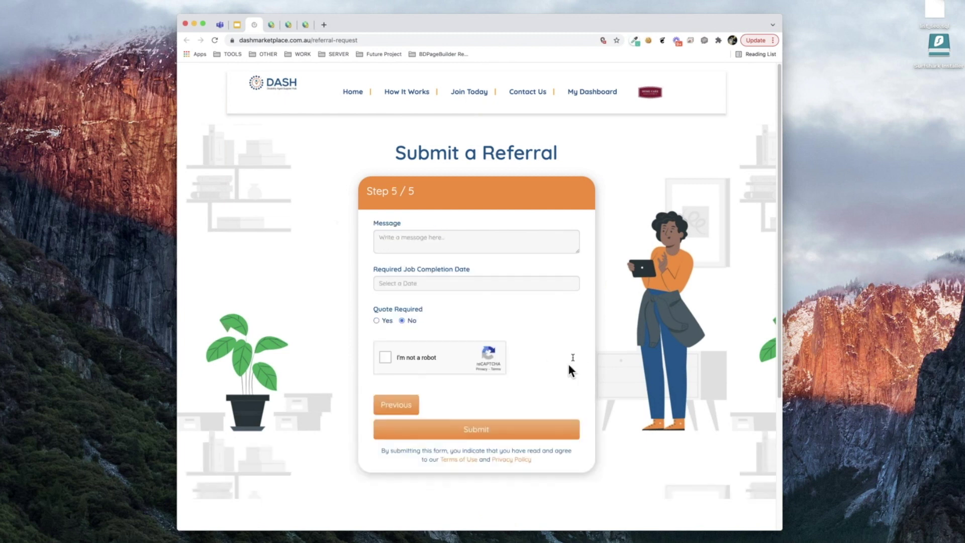
# Step: Add the message 'This is a test' and a 30 November 2021 deadline, pass reCAPTCHA, and submit
pyautogui.click(427, 237)
pyautogui.write('This is')
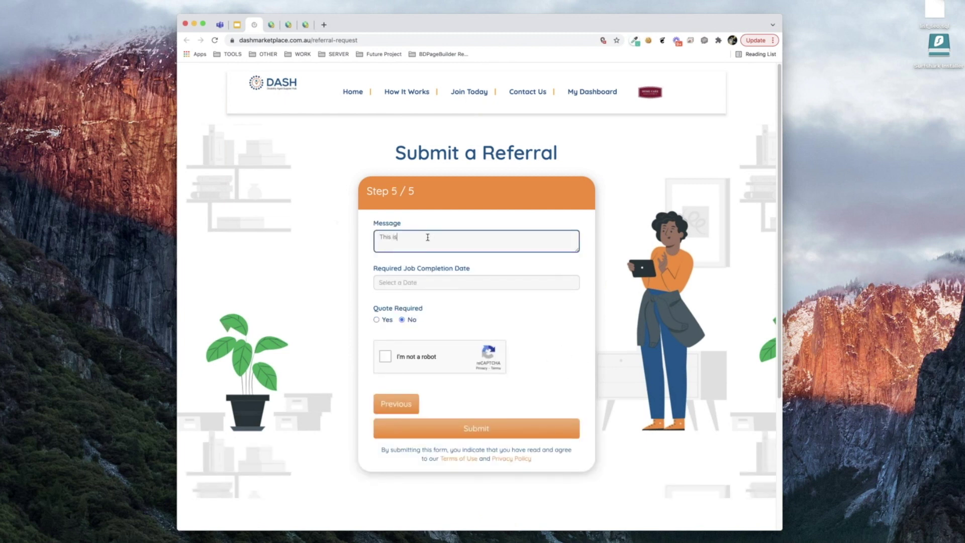
pyautogui.write(' a test')
pyautogui.click(451, 284)
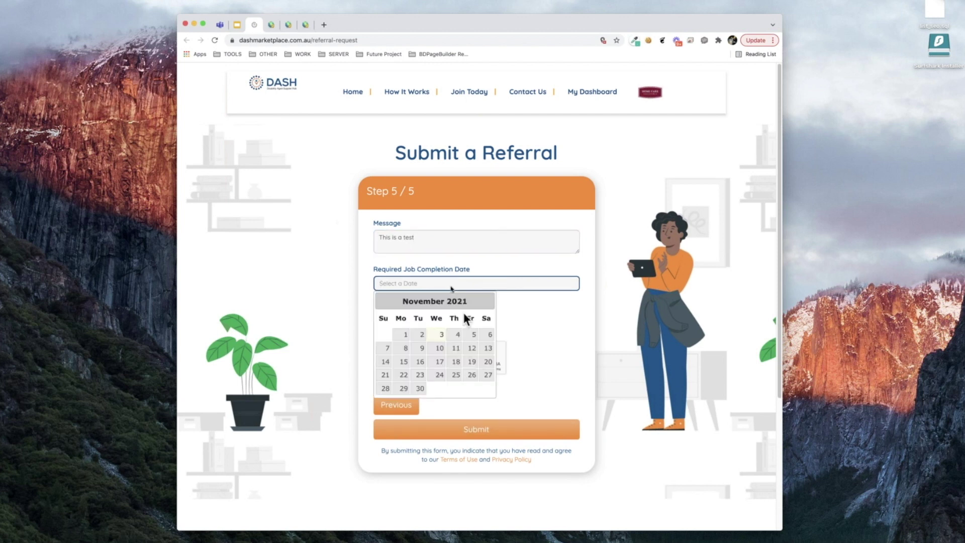
pyautogui.click(420, 388)
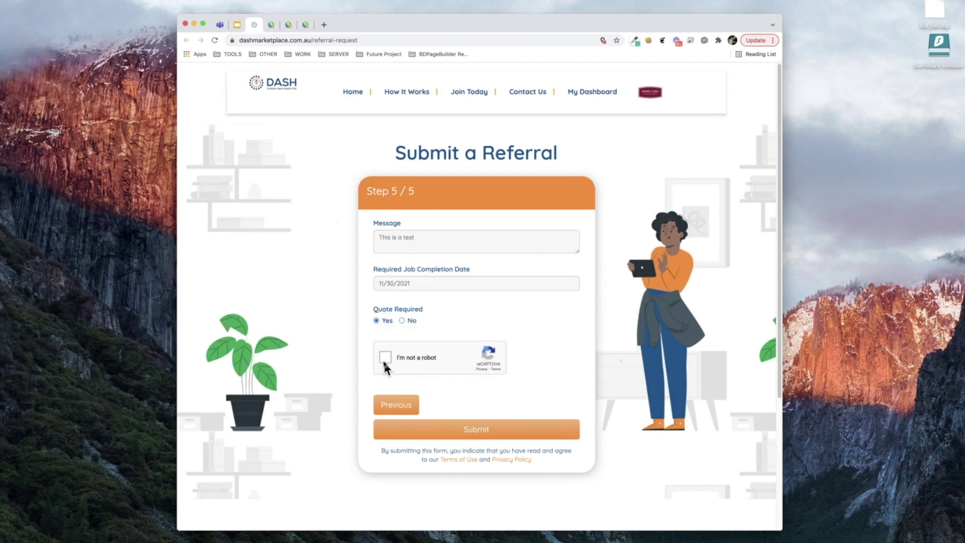
pyautogui.click(384, 361)
pyautogui.click(512, 429)
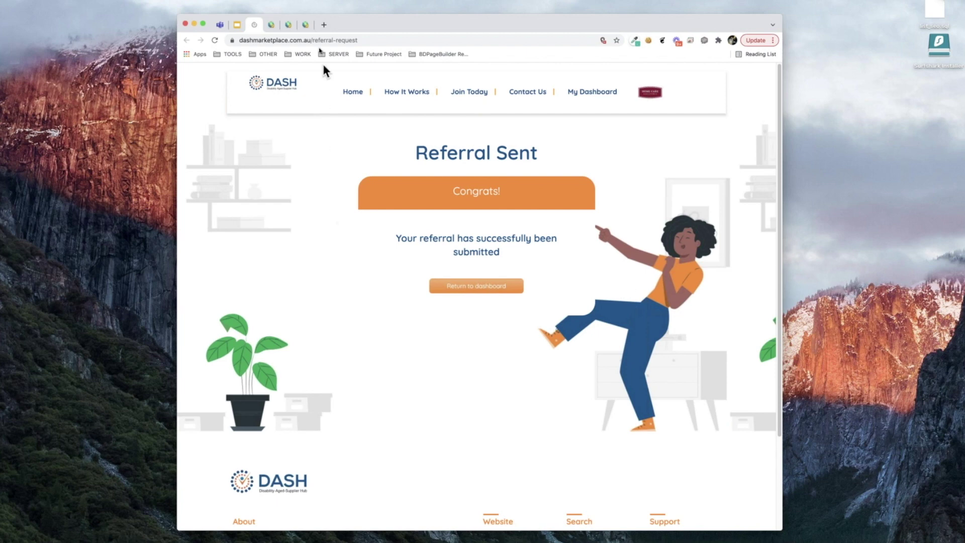
# Step: Switch to the admin Form Manager tab listing the Referral - Get Matched form
pyautogui.click(271, 24)
pyautogui.click(288, 25)
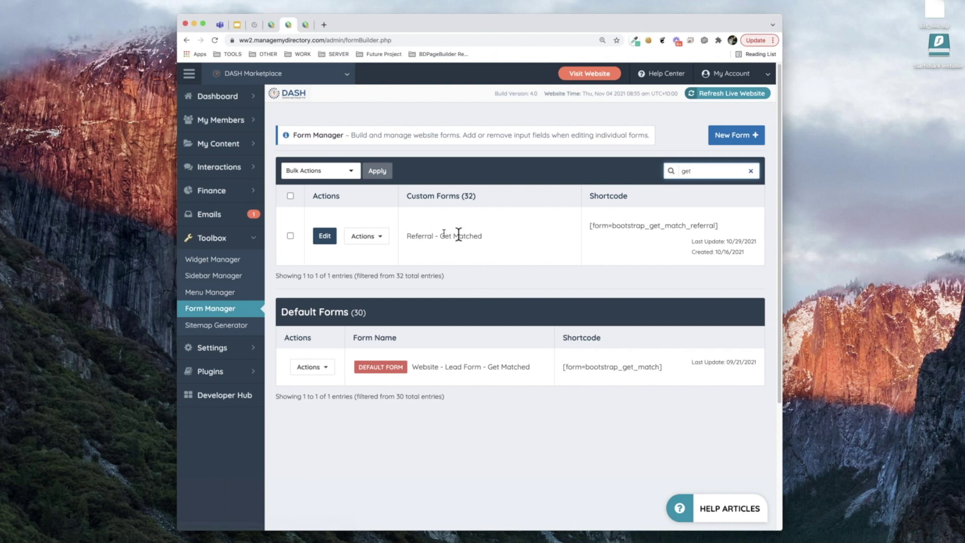
# Step: Highlight 'Get Matched' in the Referral form name and move to the Get Matched Forms Controller tab
pyautogui.moveTo(441, 236); pyautogui.dragTo(490, 237)
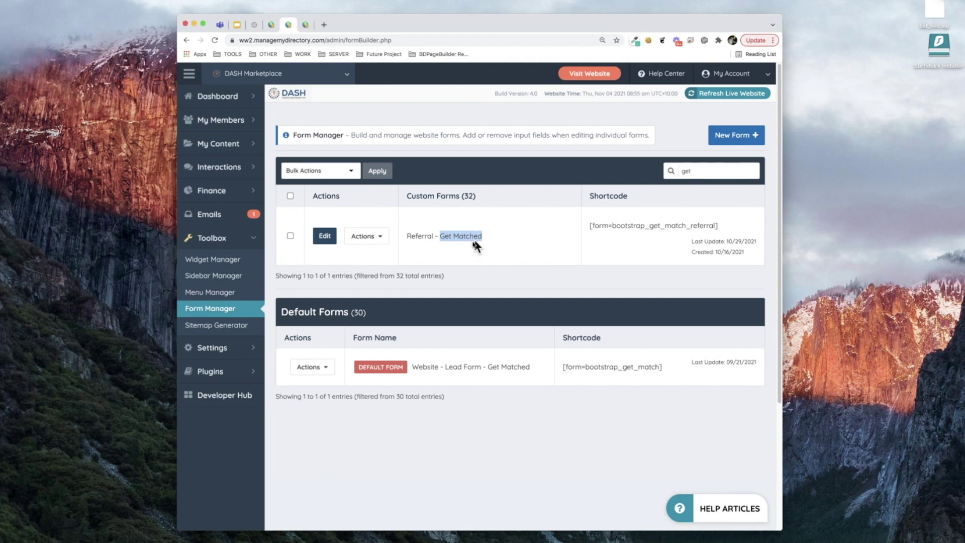
pyautogui.click(305, 24)
pyautogui.click(405, 123)
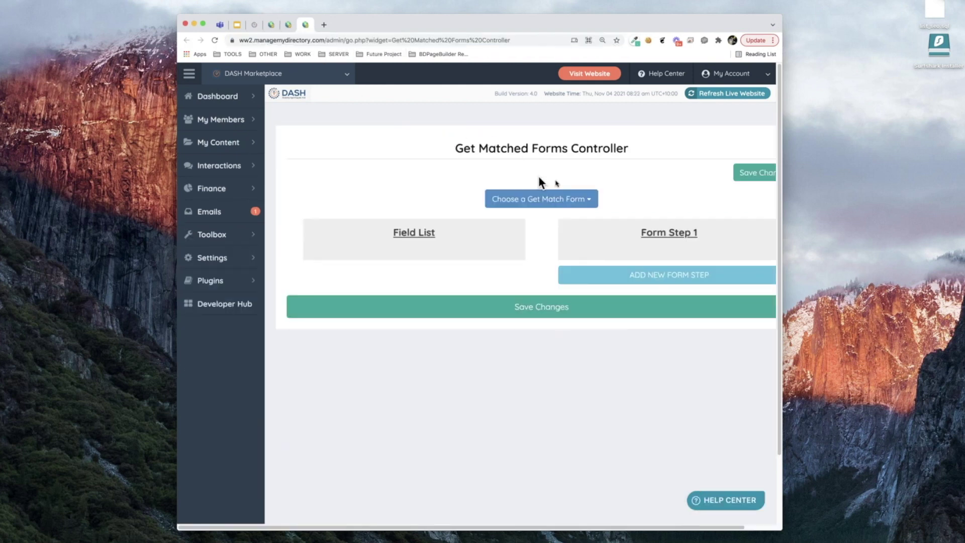
# Step: Widen the browser window and load the Referral - Get Matched form in the controller
pyautogui.click(560, 201)
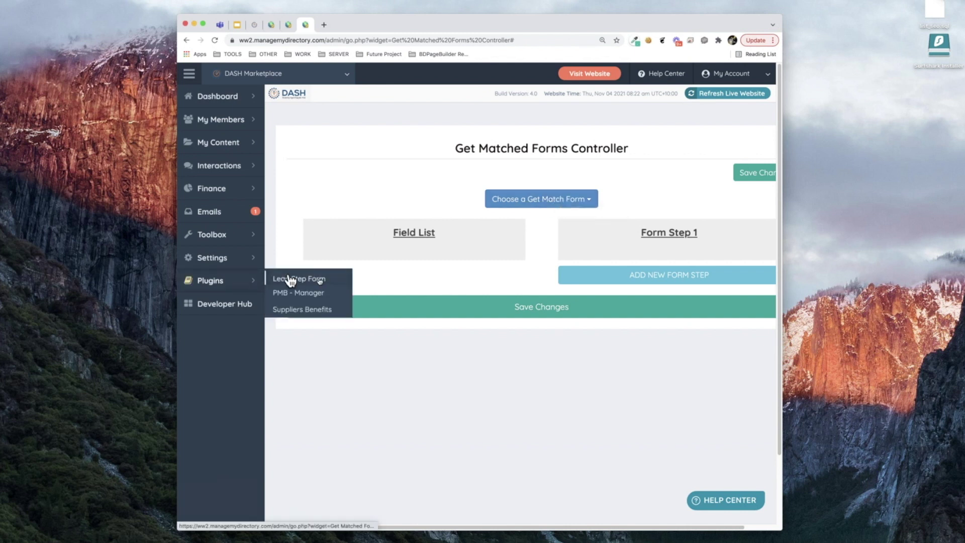
pyautogui.click(333, 255)
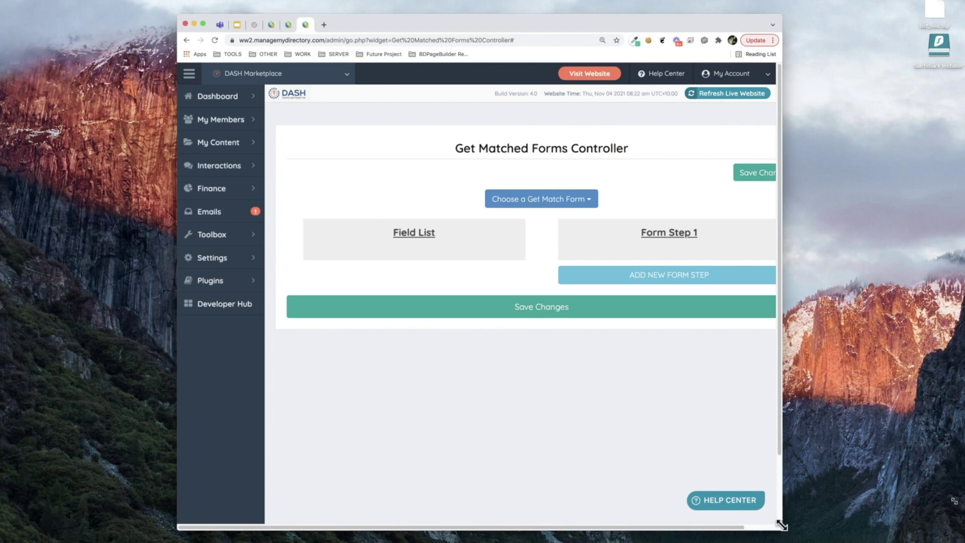
pyautogui.moveTo(840, 509); pyautogui.dragTo(953, 499)
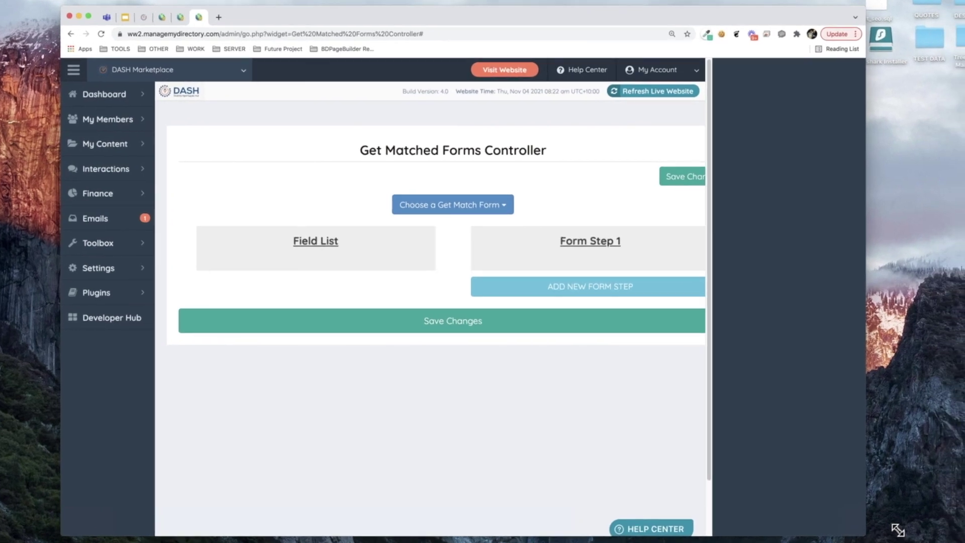
pyautogui.moveTo(898, 530); pyautogui.dragTo(934, 527)
pyautogui.click(525, 204)
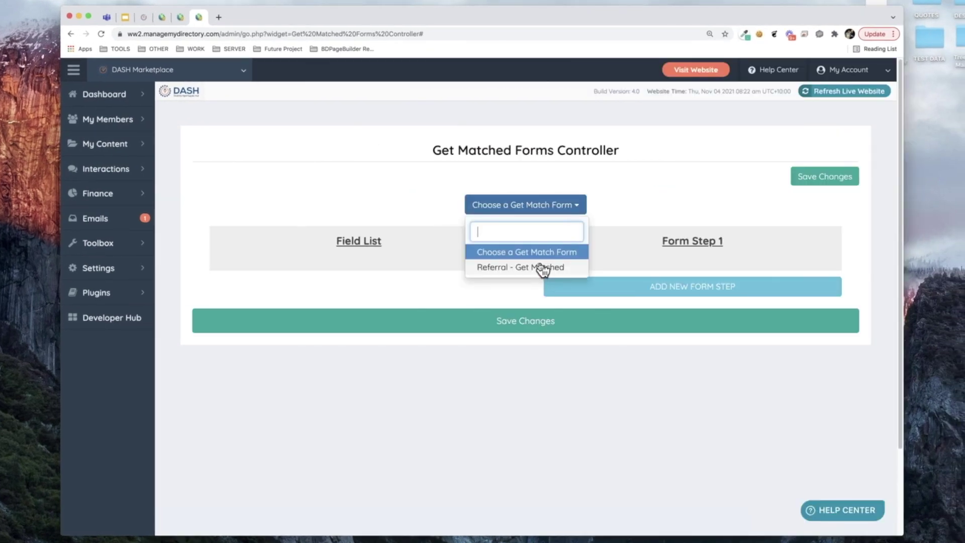
pyautogui.click(539, 267)
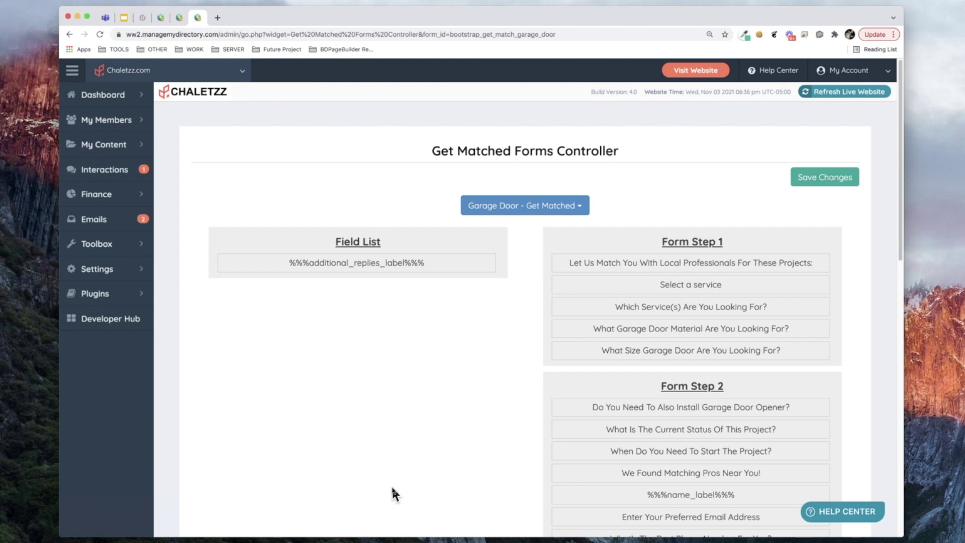
# Step: Move the category and sub-category fields between Form Step 2 and Form Step 3
pyautogui.scroll(-1, 392, 488)
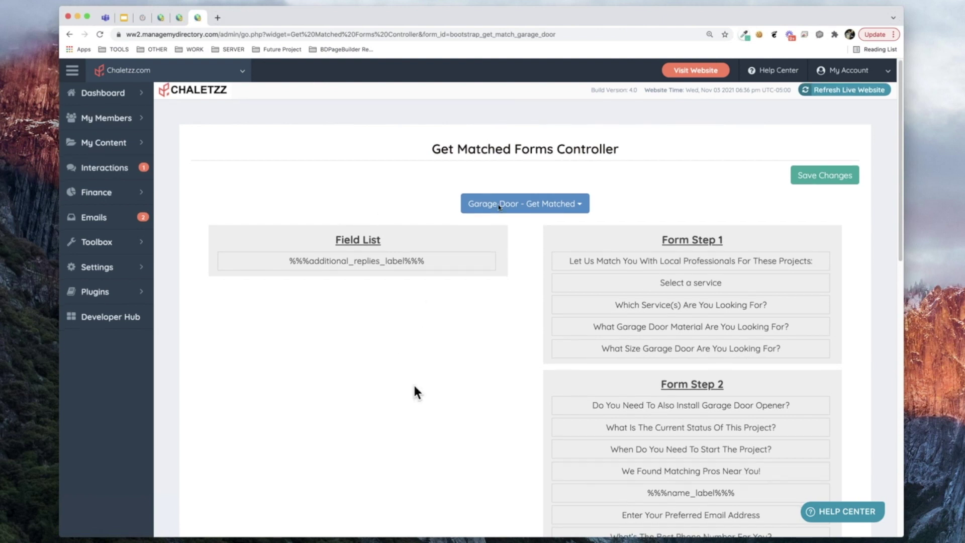
pyautogui.scroll(-4, 414, 387)
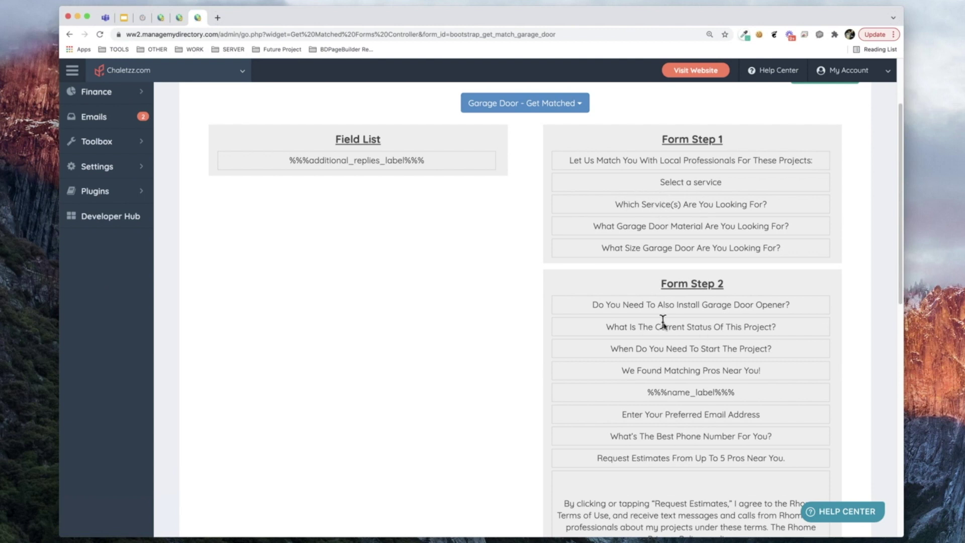
pyautogui.scroll(-1, 663, 322)
pyautogui.scroll(-1, 710, 314)
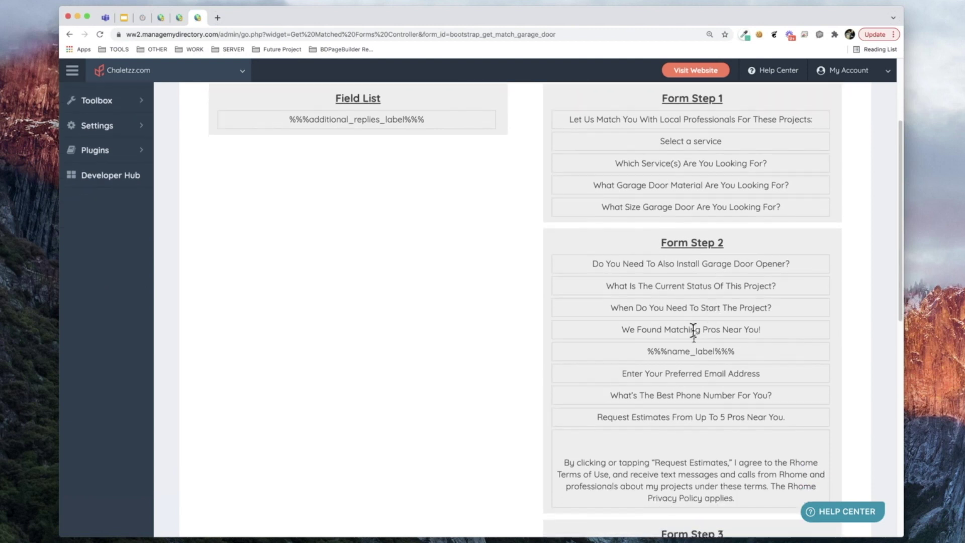
pyautogui.scroll(-8, 695, 345)
pyautogui.moveTo(694, 297); pyautogui.dragTo(678, 174)
pyautogui.moveTo(698, 320); pyautogui.dragTo(693, 273)
# Step: Add two new empty form steps, Form Step 4 and Form Step 5
pyautogui.click(701, 406)
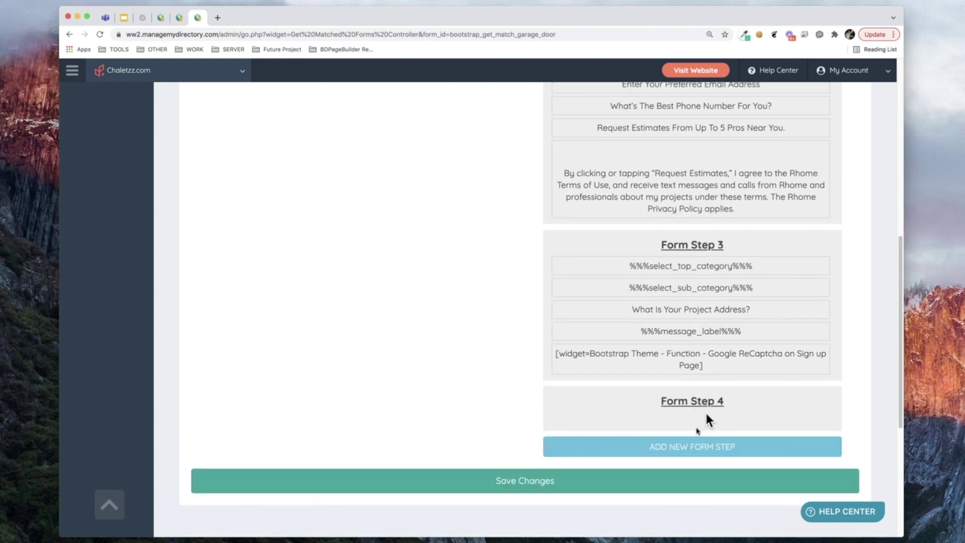
pyautogui.scroll(-1, 704, 428)
pyautogui.click(686, 433)
pyautogui.scroll(-3, 653, 452)
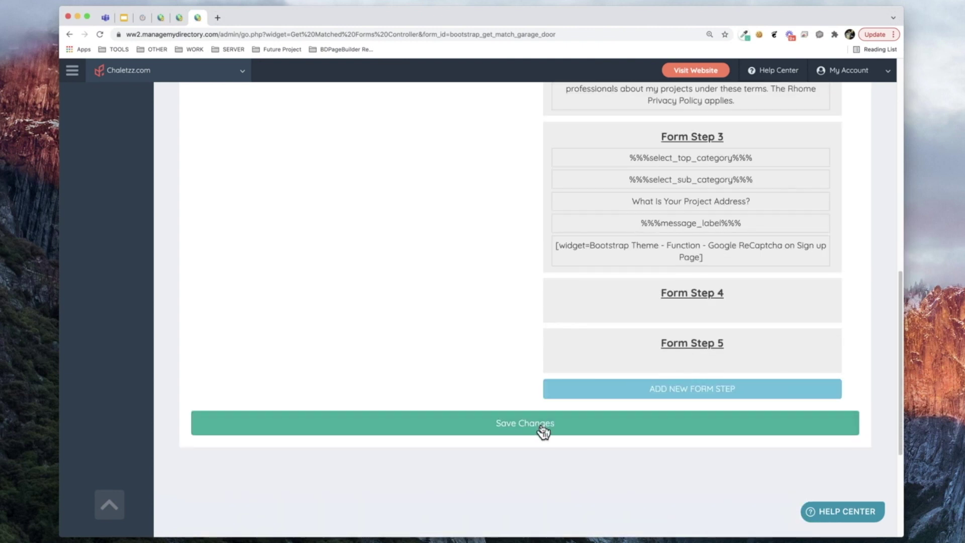
pyautogui.scroll(2, 517, 365)
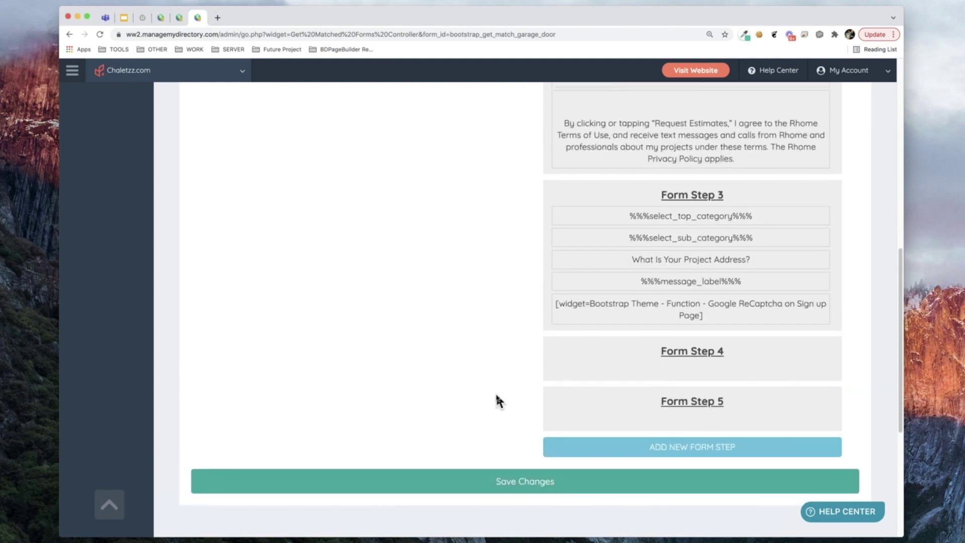
pyautogui.scroll(15, 499, 400)
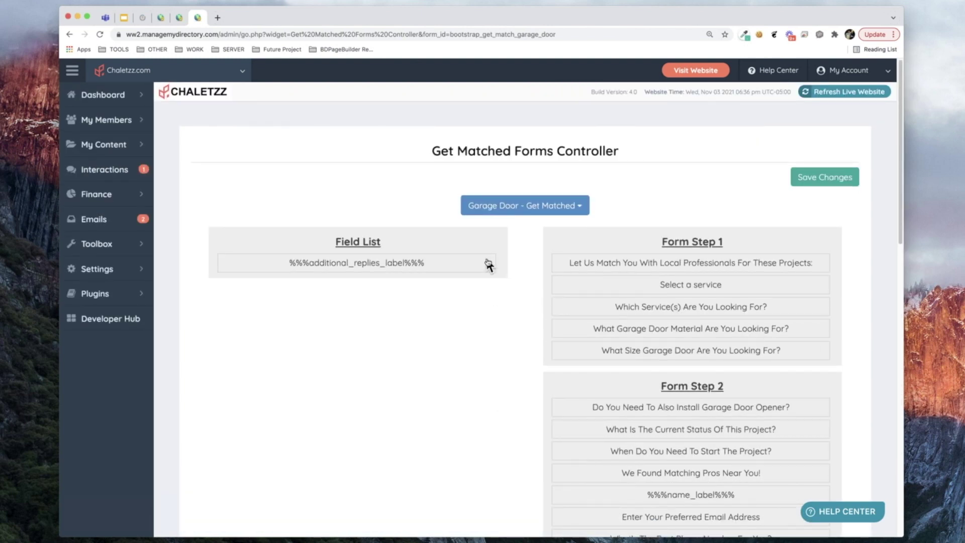
pyautogui.moveTo(112, 148)
# Step: Try moving the additional replies field into Form Step 1, reload the referral page, and return to Chaletzz admin
pyautogui.moveTo(396, 263); pyautogui.dragTo(362, 257)
pyautogui.click(141, 16)
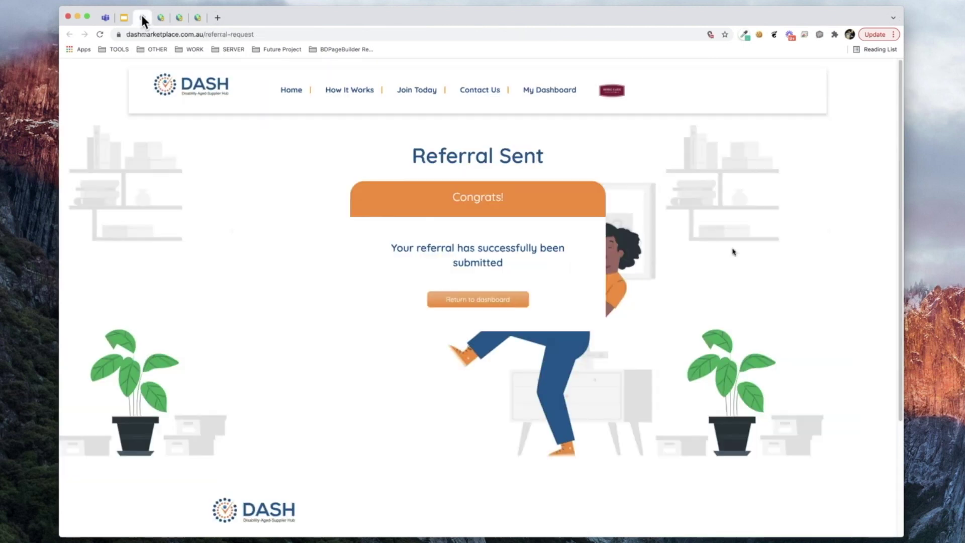
pyautogui.click(100, 35)
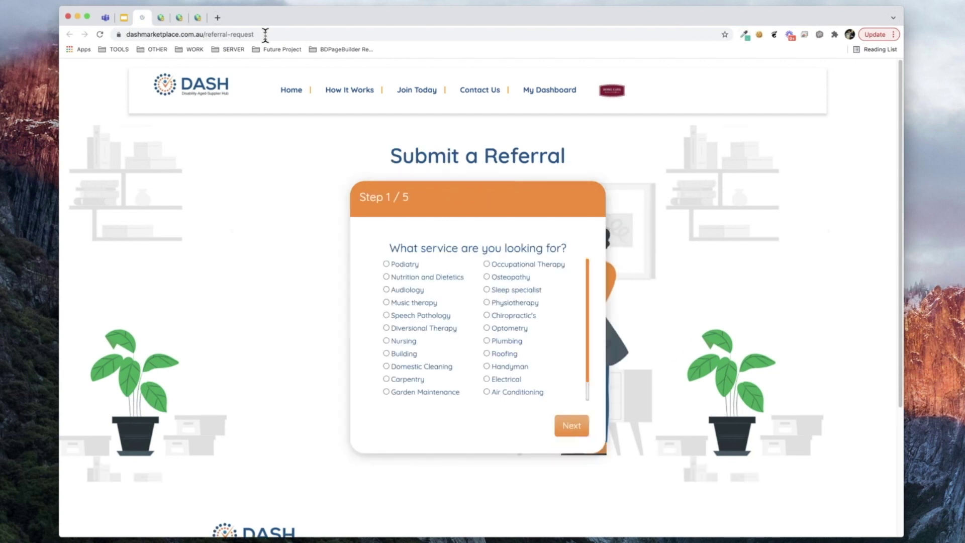
pyautogui.click(199, 19)
# Step: Open the Chaletzz live website and choose Roofing & Gutter Services under Request Quotes
pyautogui.click(199, 18)
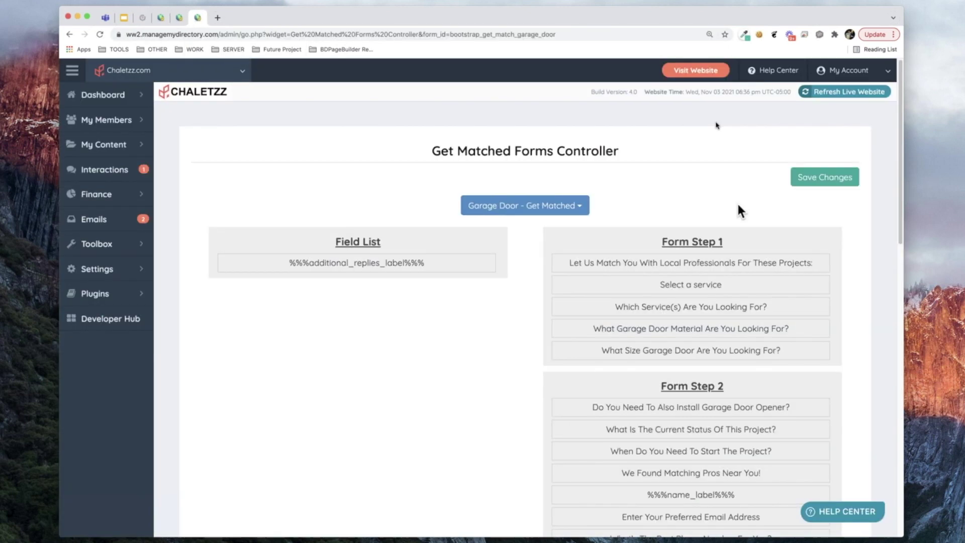
pyautogui.click(697, 75)
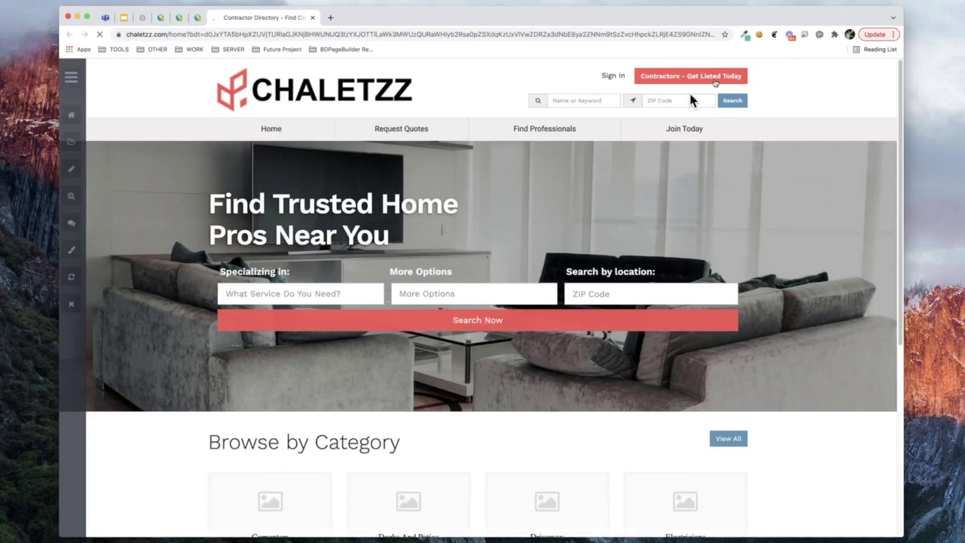
pyautogui.moveTo(409, 126)
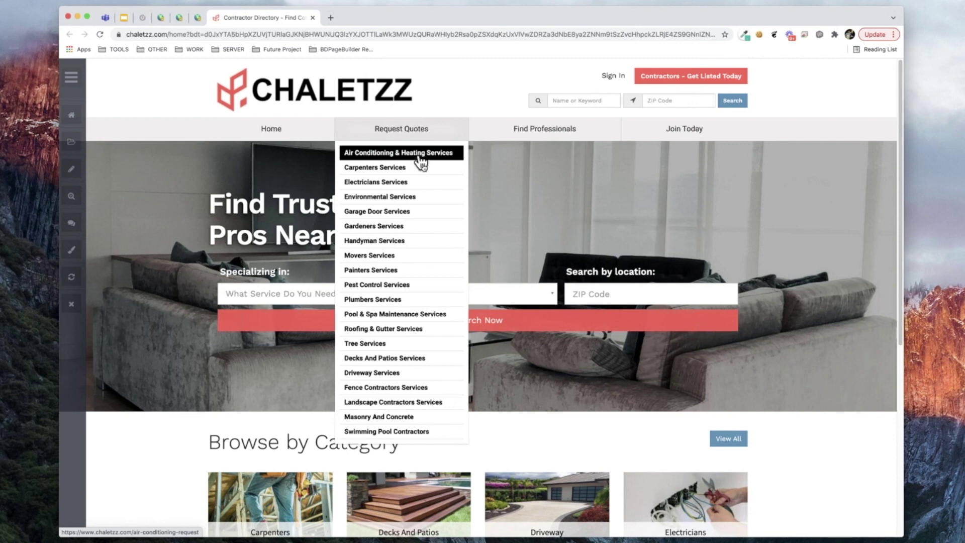
pyautogui.click(379, 332)
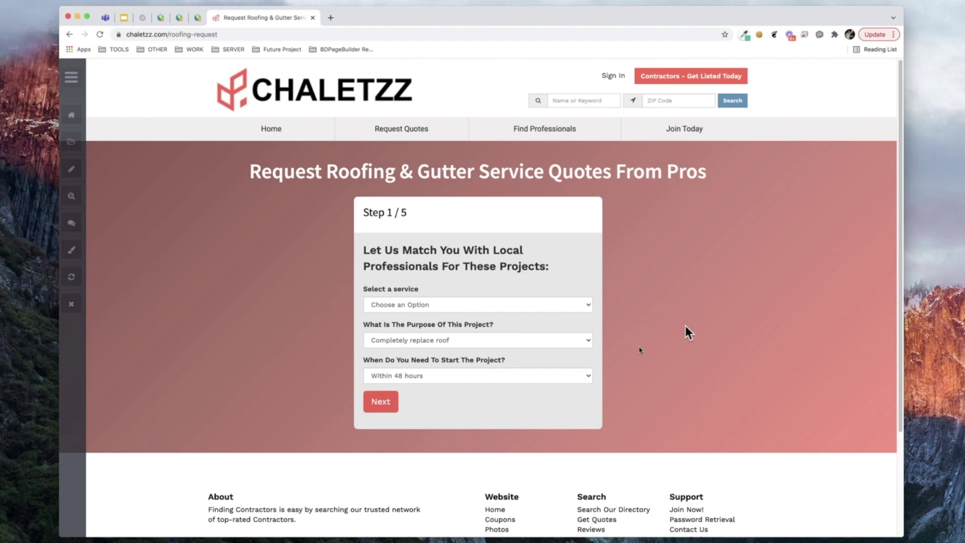
# Step: Go to step 2, keep Asphalt Shingles and House Apartment, then continue to step 3
pyautogui.click(394, 407)
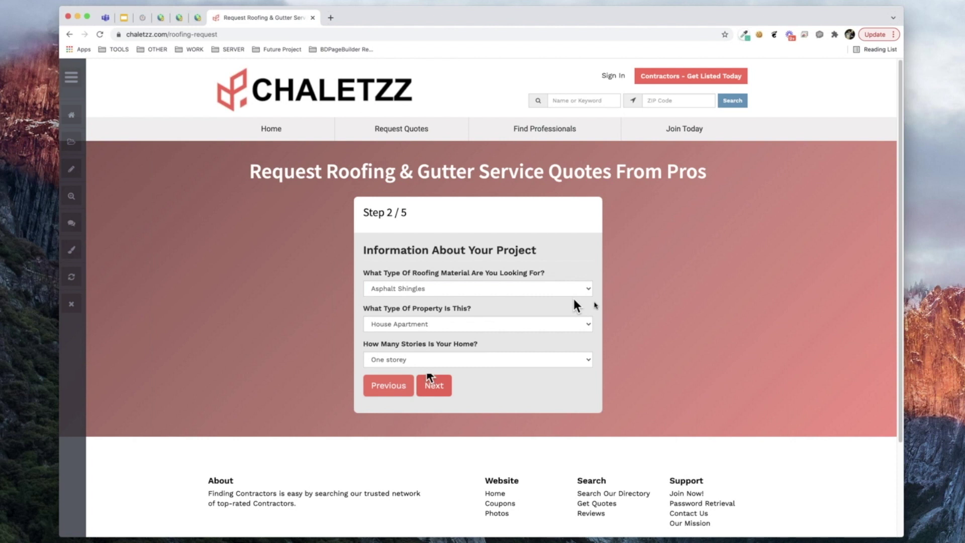
pyautogui.click(565, 291)
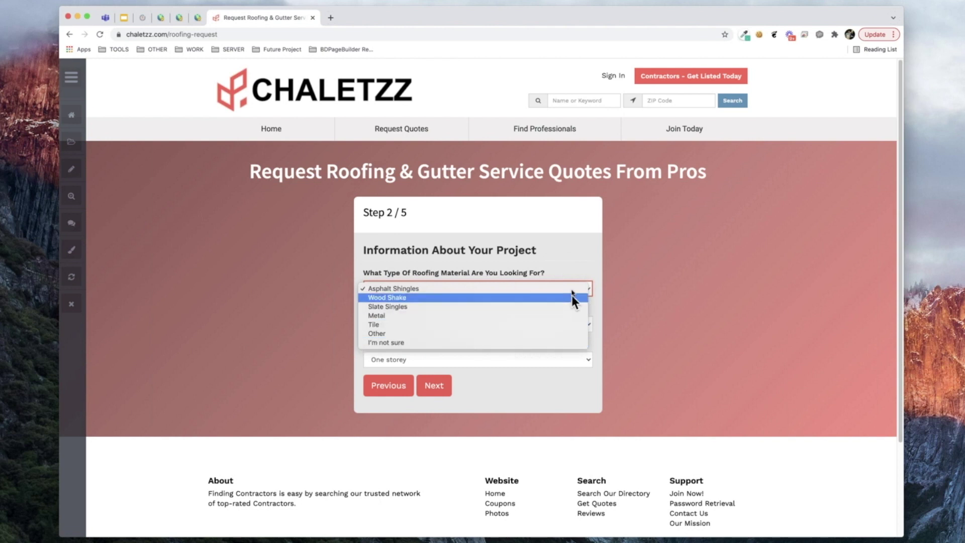
pyautogui.click(573, 289)
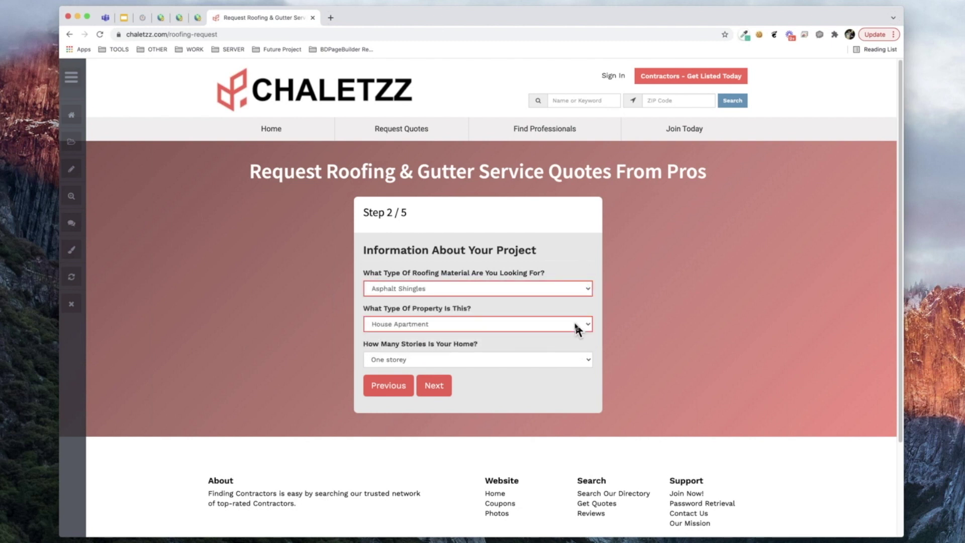
pyautogui.click(576, 326)
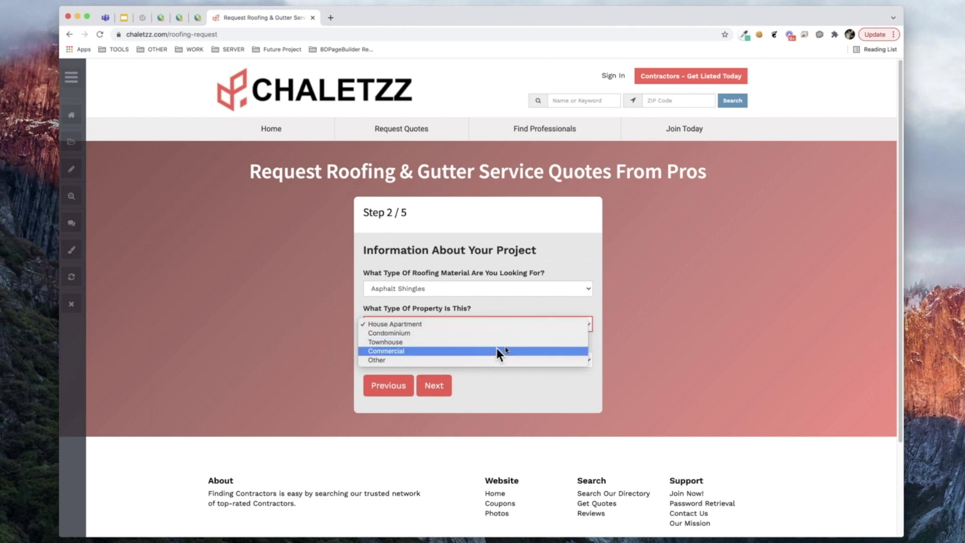
pyautogui.click(519, 308)
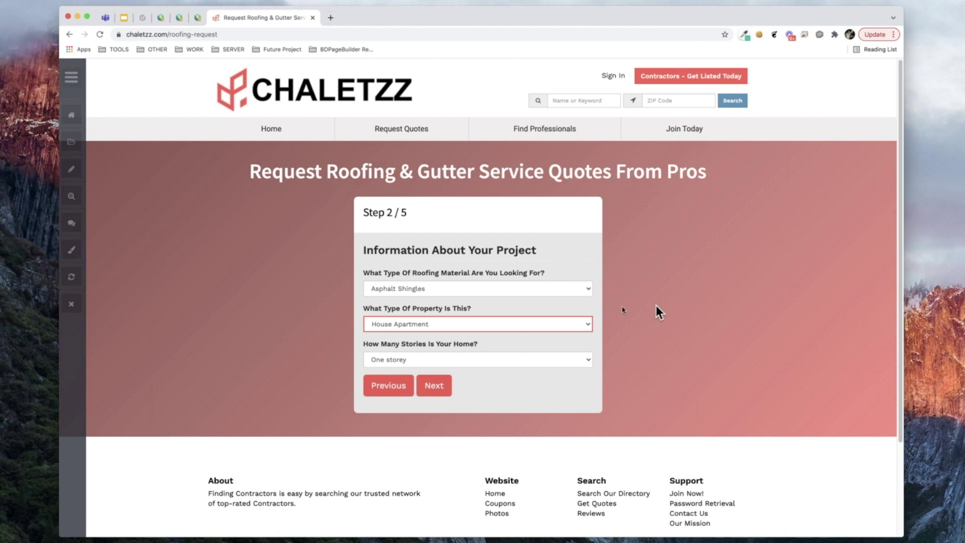
pyautogui.click(688, 316)
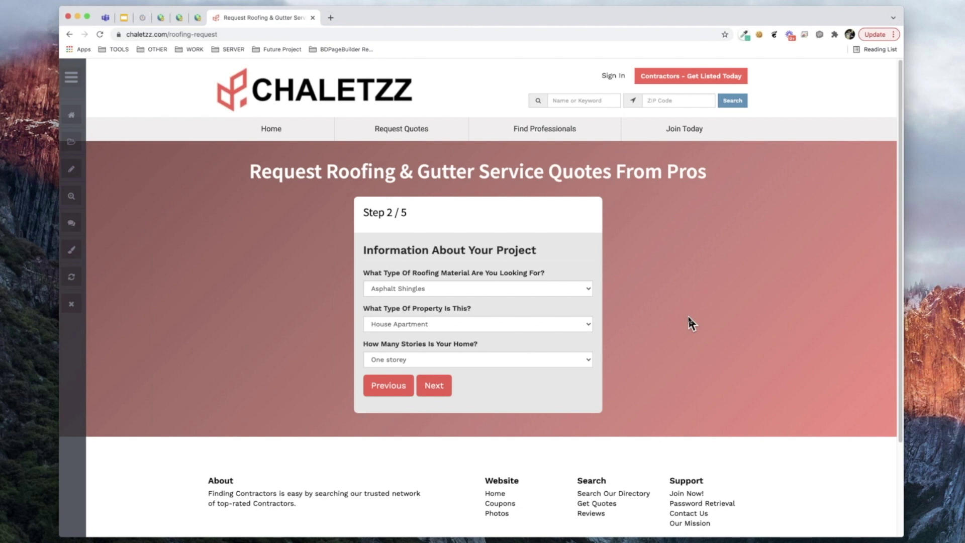
pyautogui.click(439, 386)
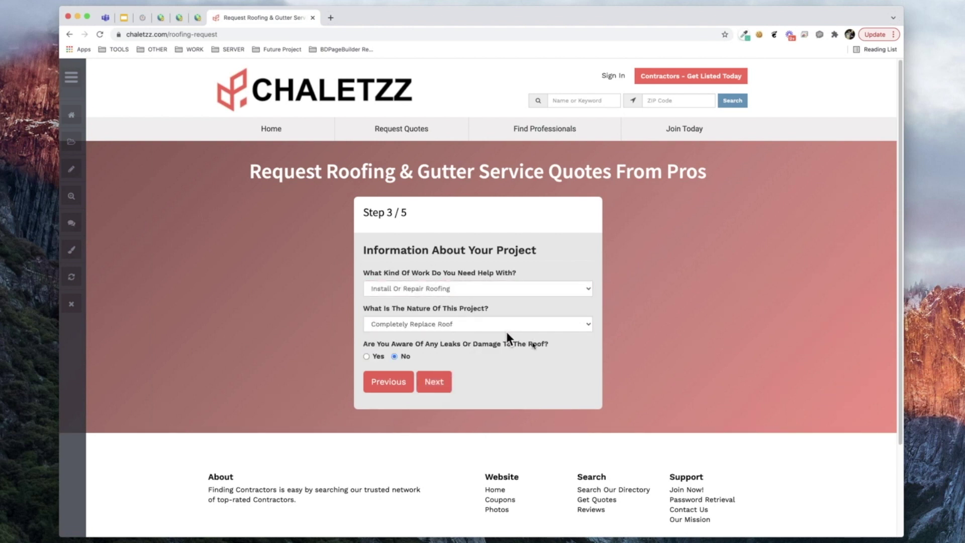
# Step: Choose Install Or Repair Gutters, Repair Existing Roof and Yes for leaks, then go to step 4
pyautogui.click(519, 290)
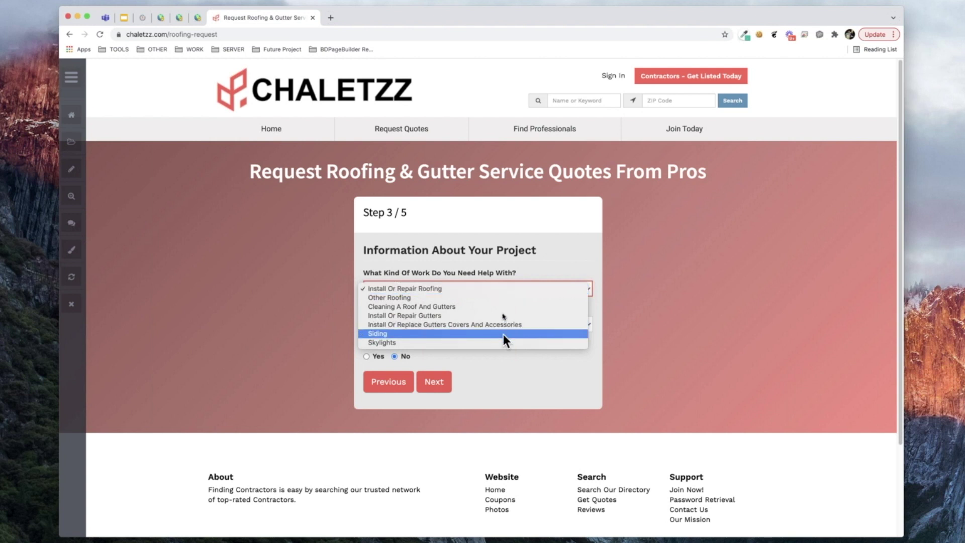
pyautogui.click(503, 315)
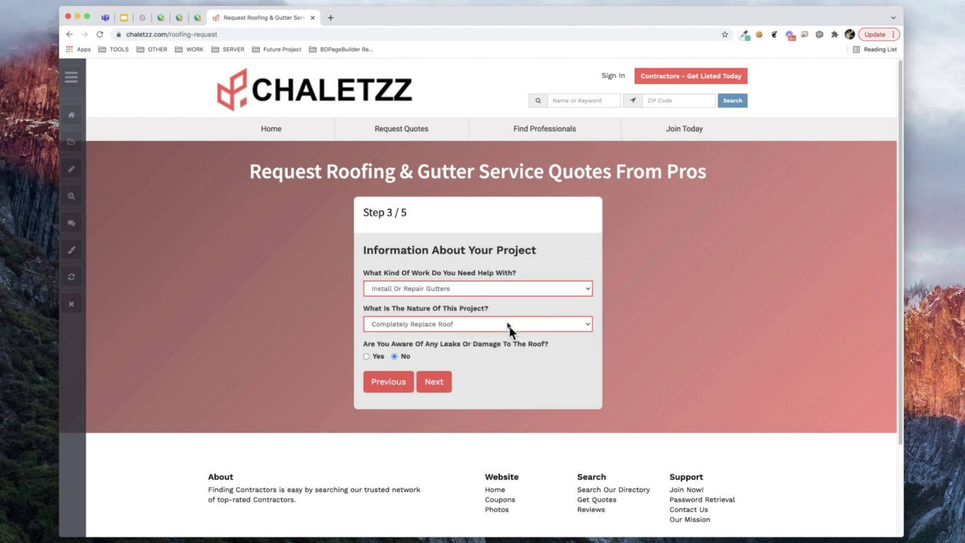
pyautogui.click(510, 321)
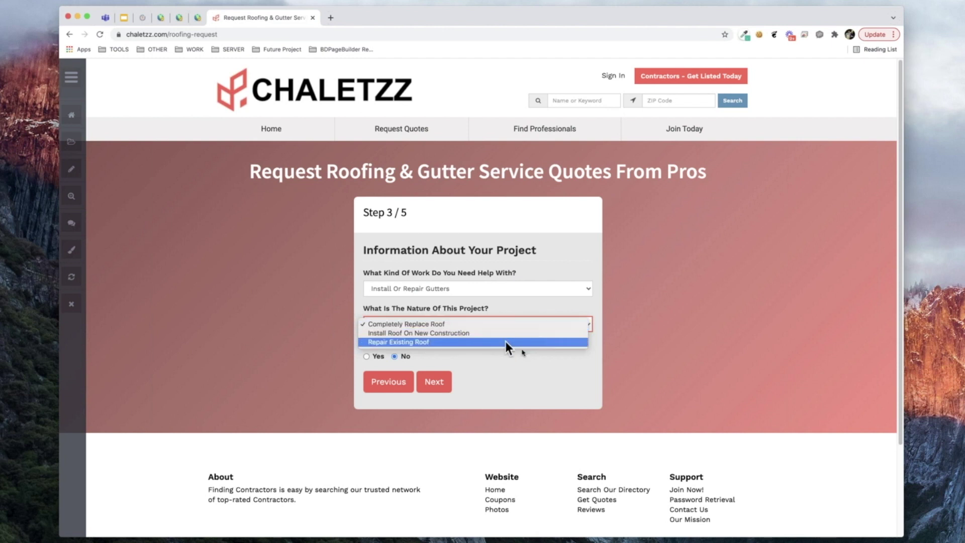
pyautogui.click(507, 342)
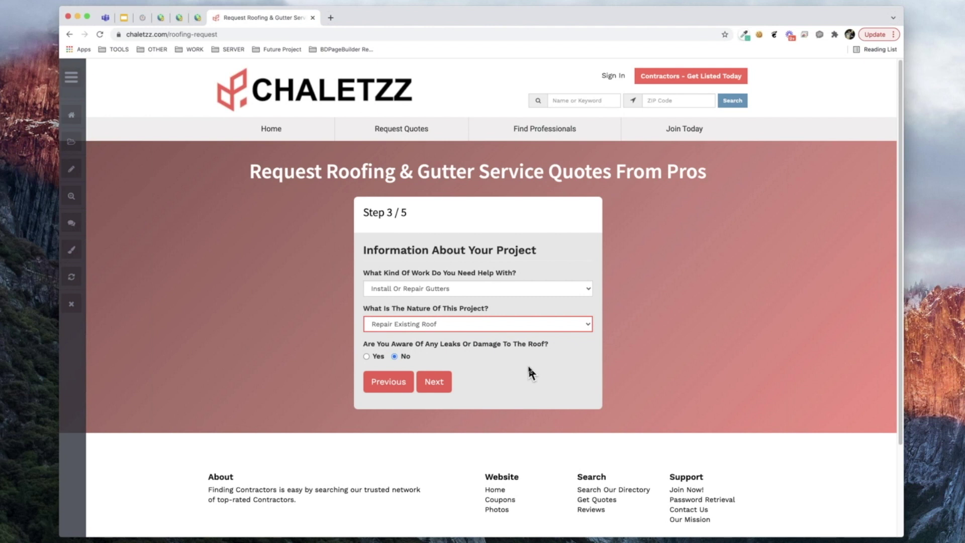
pyautogui.click(367, 356)
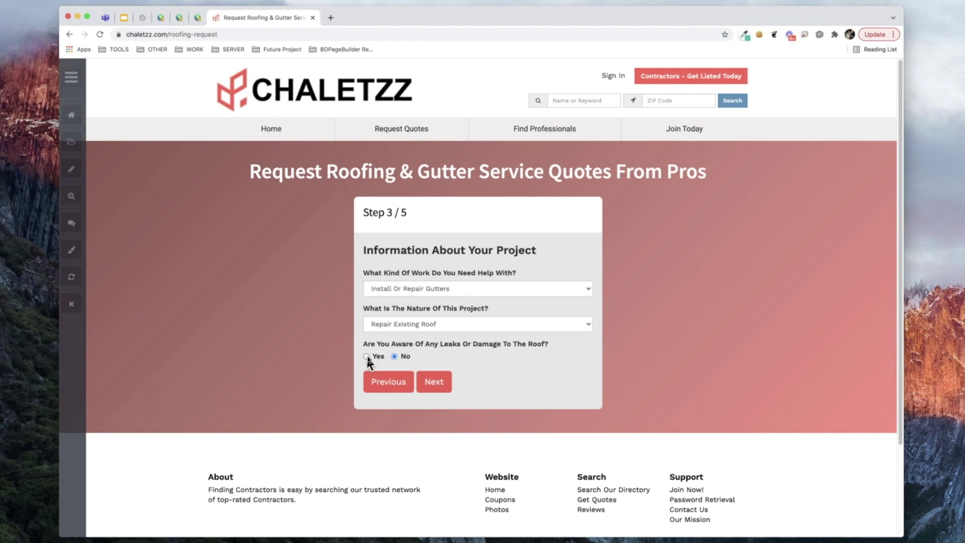
pyautogui.click(431, 382)
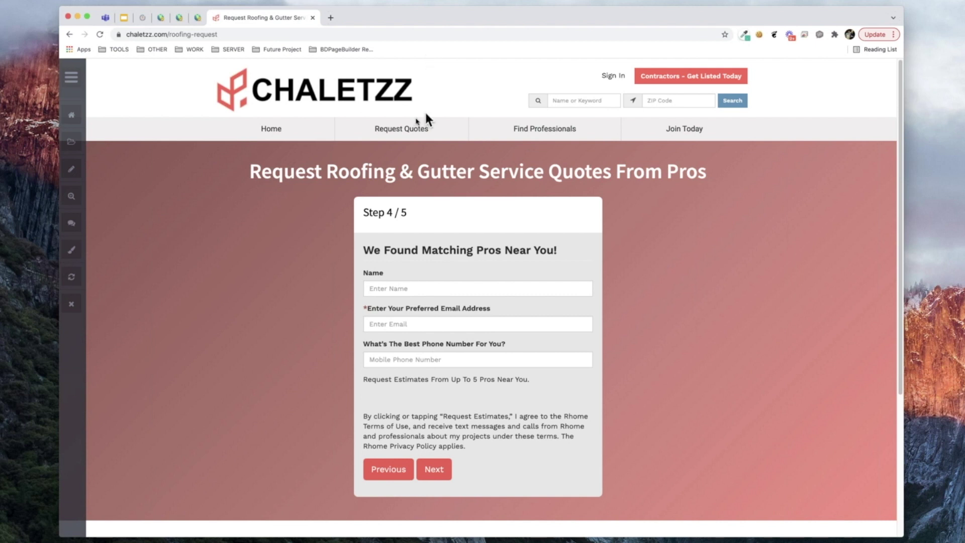
# Step: Enter the contact's name, a test e-mail address and a phone number in the Name, Email and Phone fields
pyautogui.moveTo(417, 122)
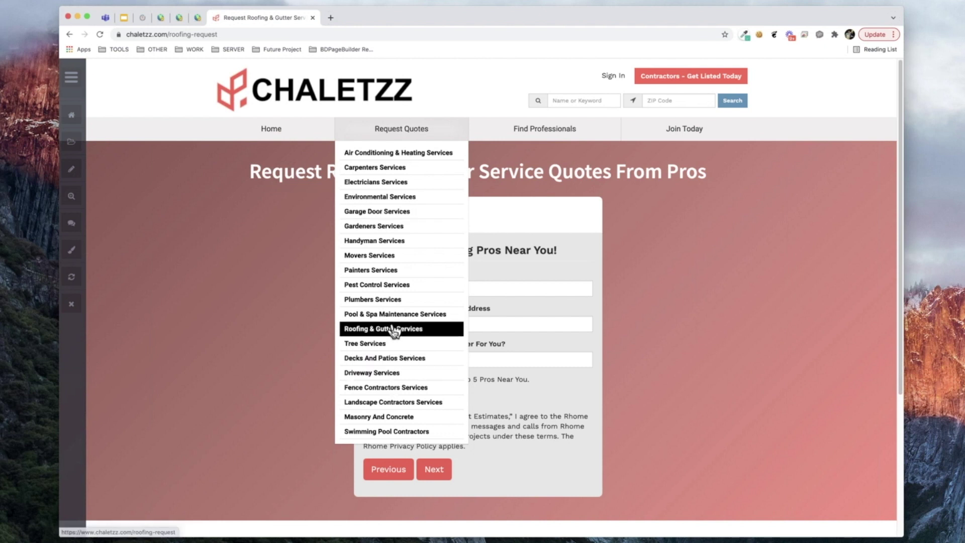
pyautogui.click(482, 325)
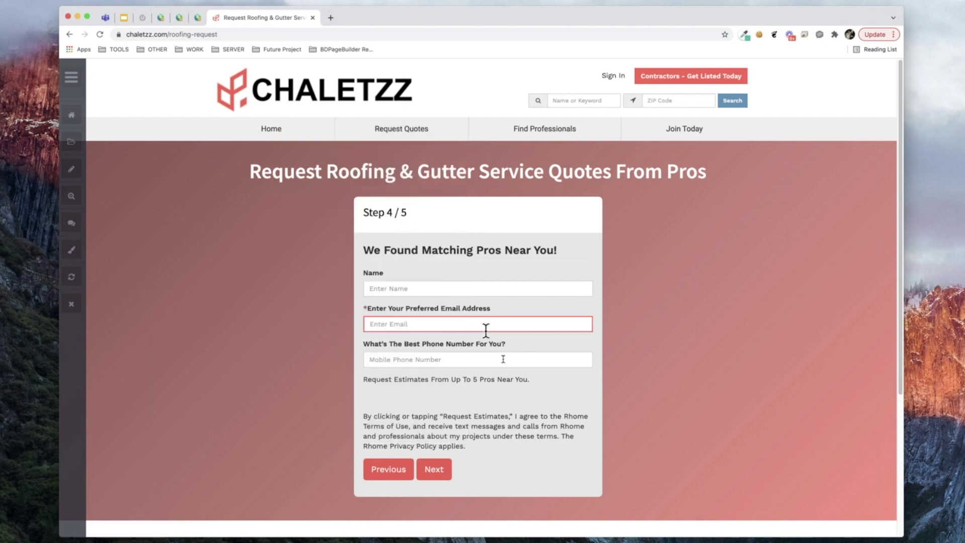
pyautogui.click(399, 288)
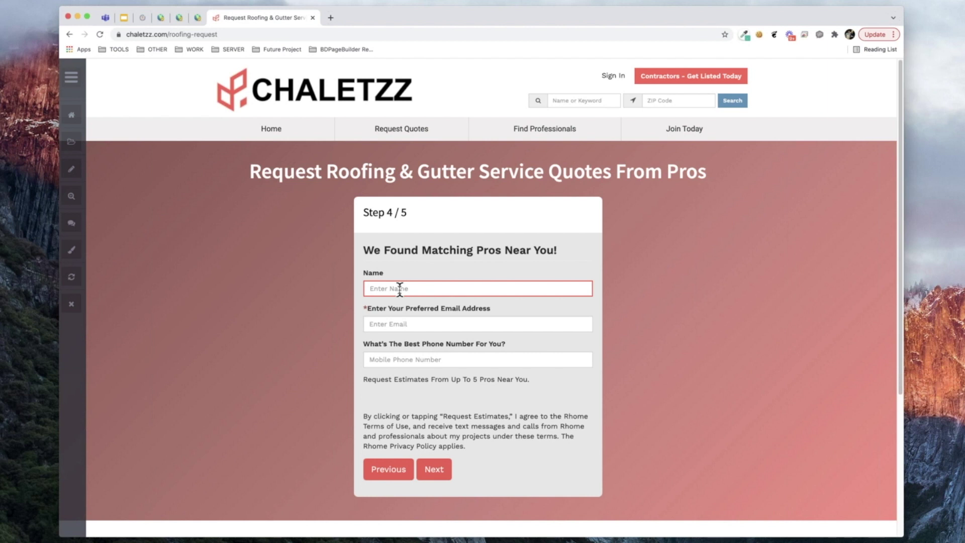
pyautogui.write('Jason')
pyautogui.click(403, 322)
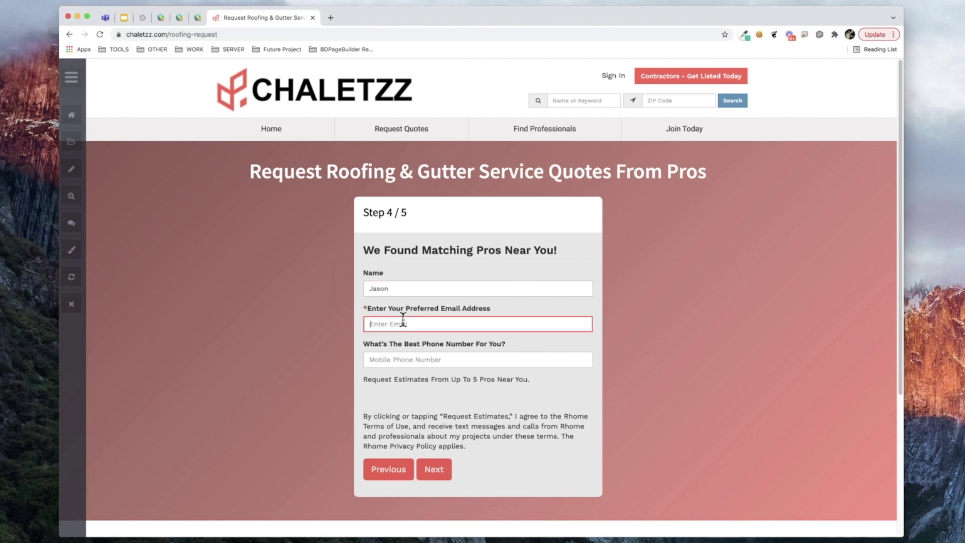
pyautogui.write('test@test.com')
pyautogui.click(445, 358)
pyautogui.write('454545454')
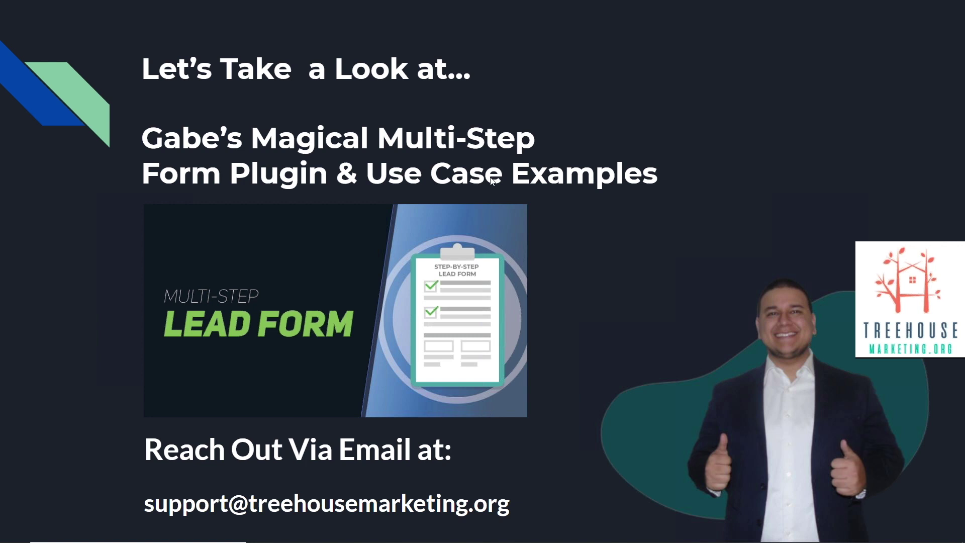
# Step: In Firefox, go from the TreeHouse marketplace profile tab to the Step-by-Step Lead Form plugin listing
pyautogui.hotkey('alt', 'Tab')
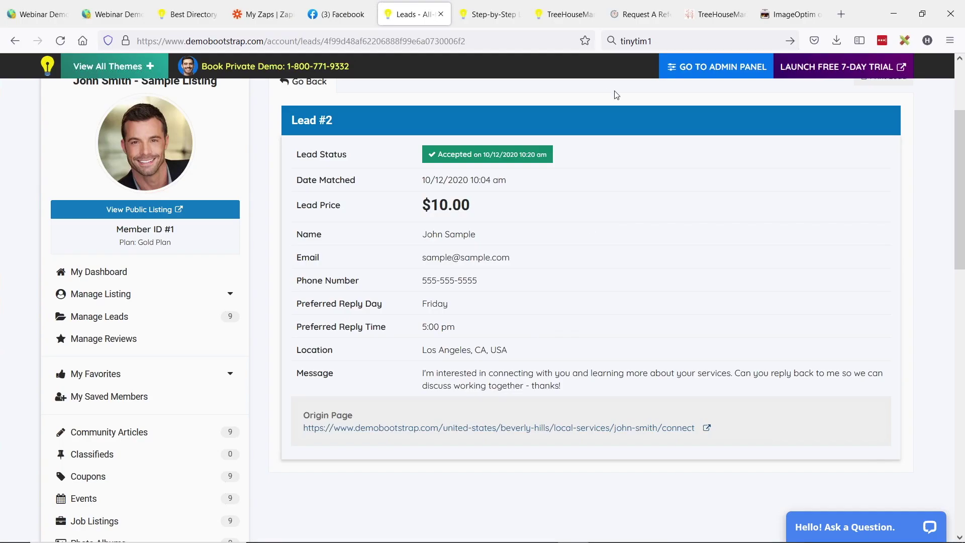
pyautogui.hotkey('ctrl', 'Tab')
pyautogui.hotkey('ctrl', 'Tab')
pyautogui.hotkey('ctrl', 'Tab')
pyautogui.hotkey('ctrl', 'Tab')
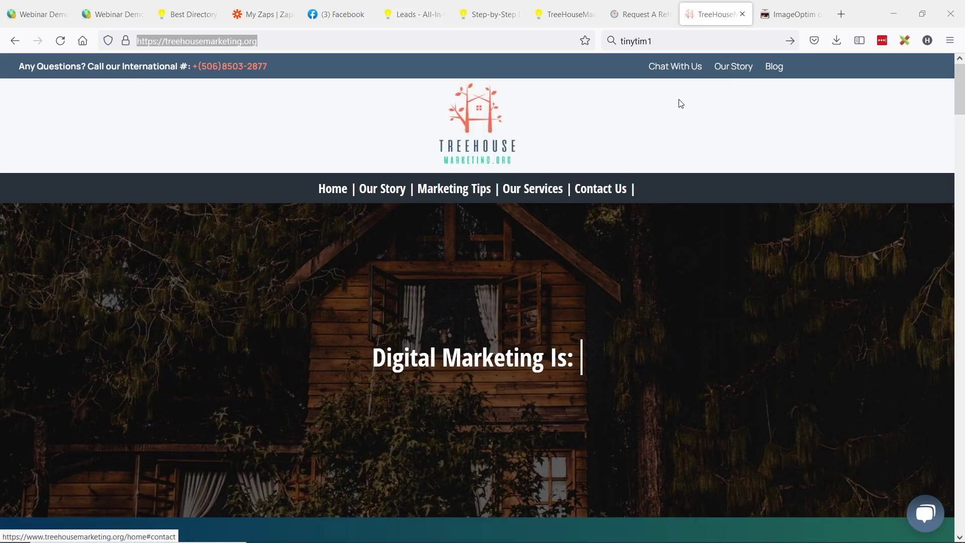
pyautogui.click(575, 10)
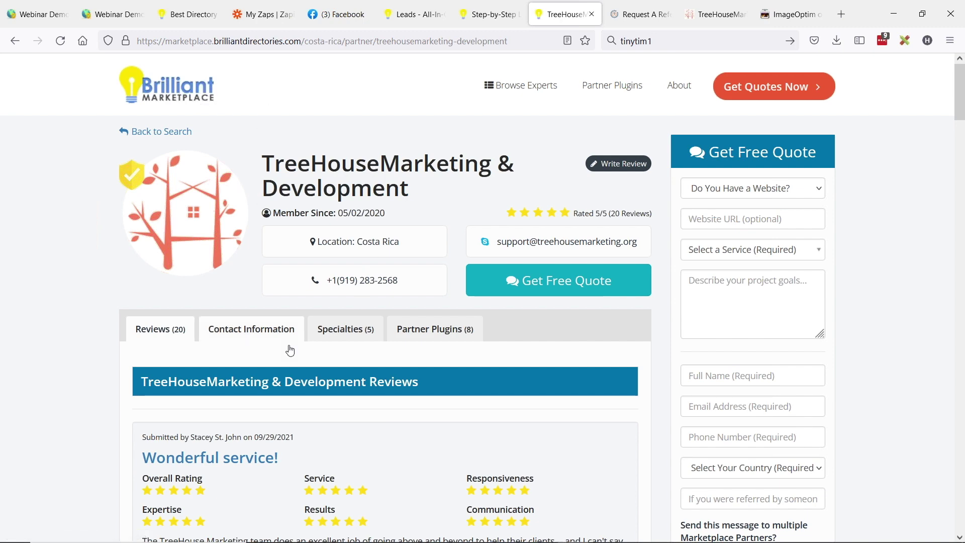
pyautogui.click(276, 44)
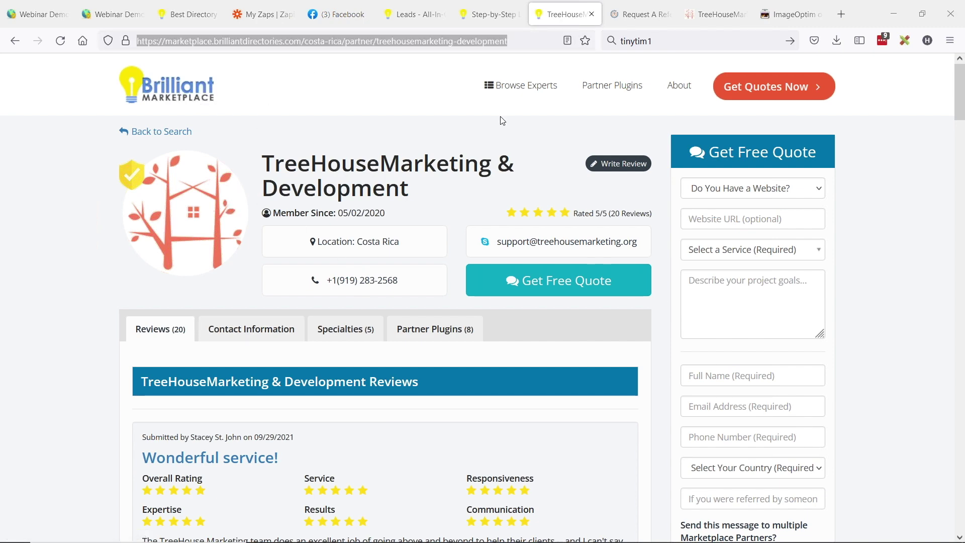
pyautogui.hotkey('ctrl', 'pageup')
pyautogui.click(277, 44)
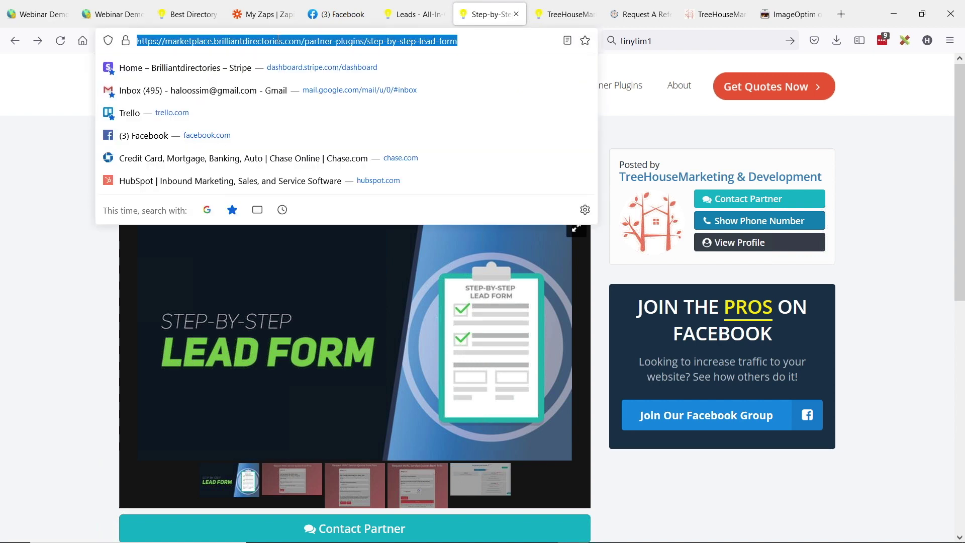
pyautogui.click(339, 272)
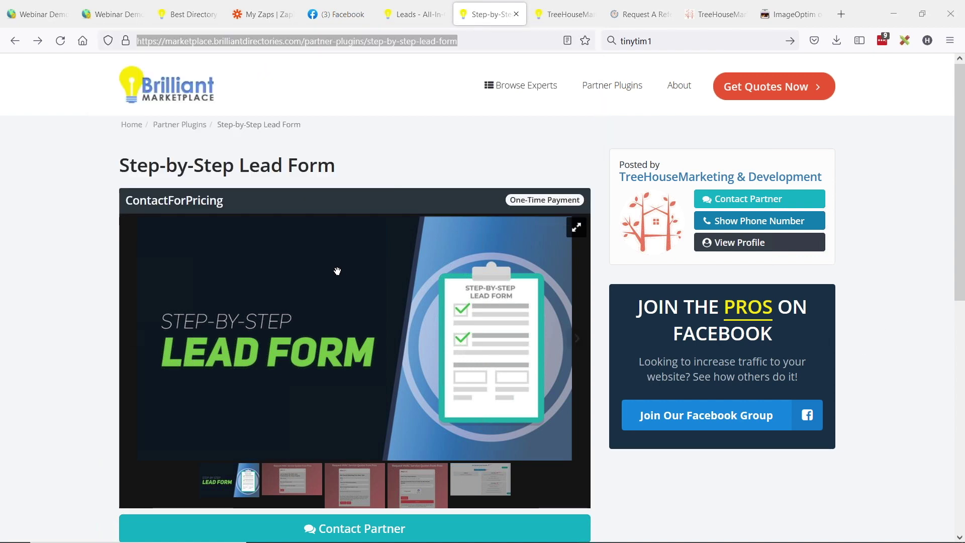
pyautogui.scroll(-5, 338, 293)
pyautogui.scroll(5, 338, 293)
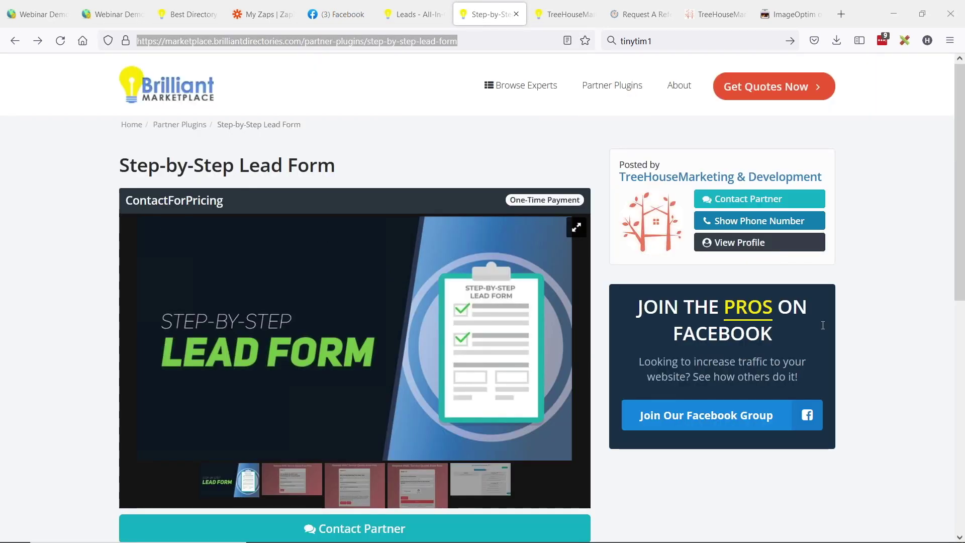